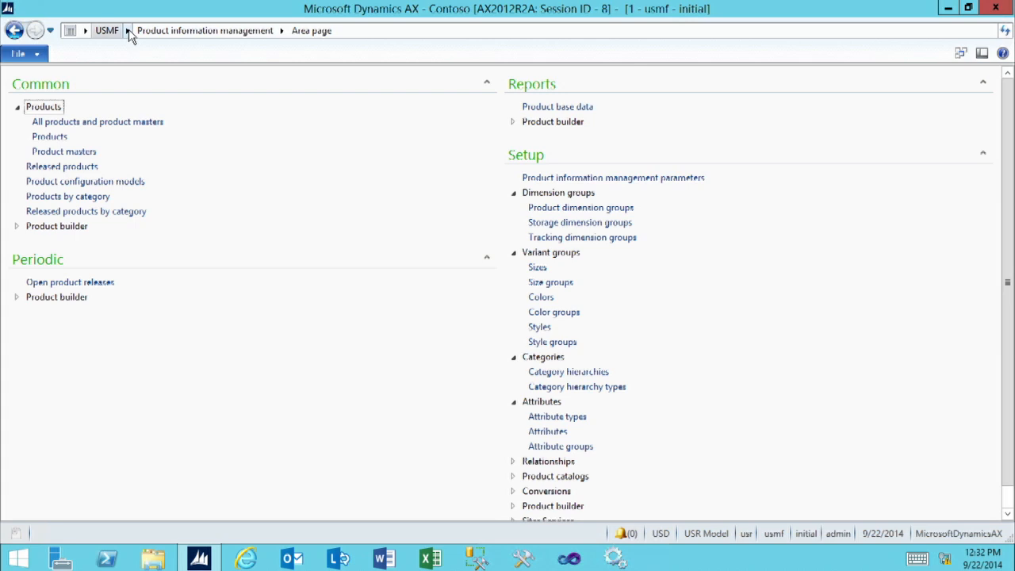
# Open the Item groups setup form from Inventory management and maximize its window.
pyautogui.click(127, 31)
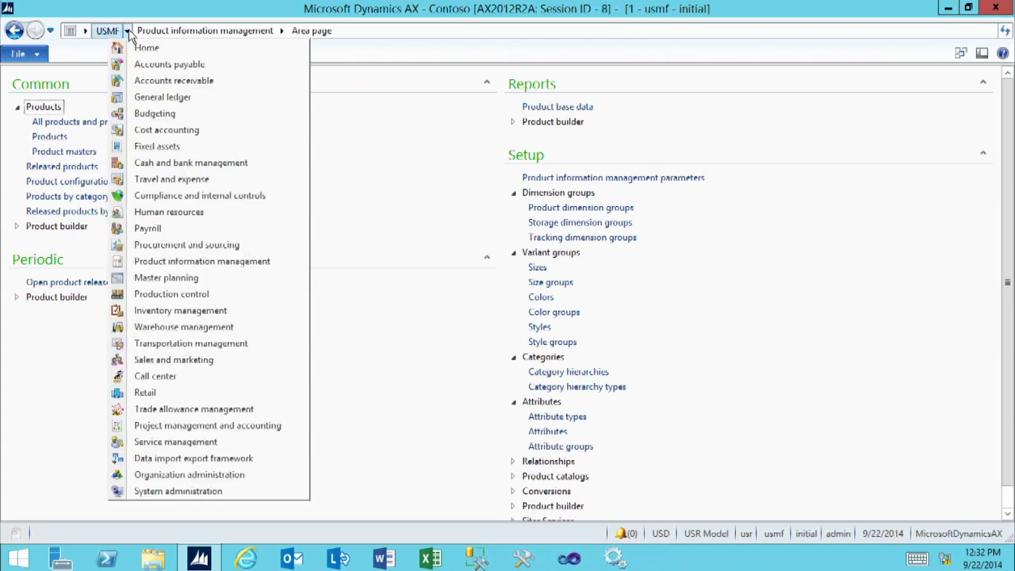
pyautogui.click(161, 312)
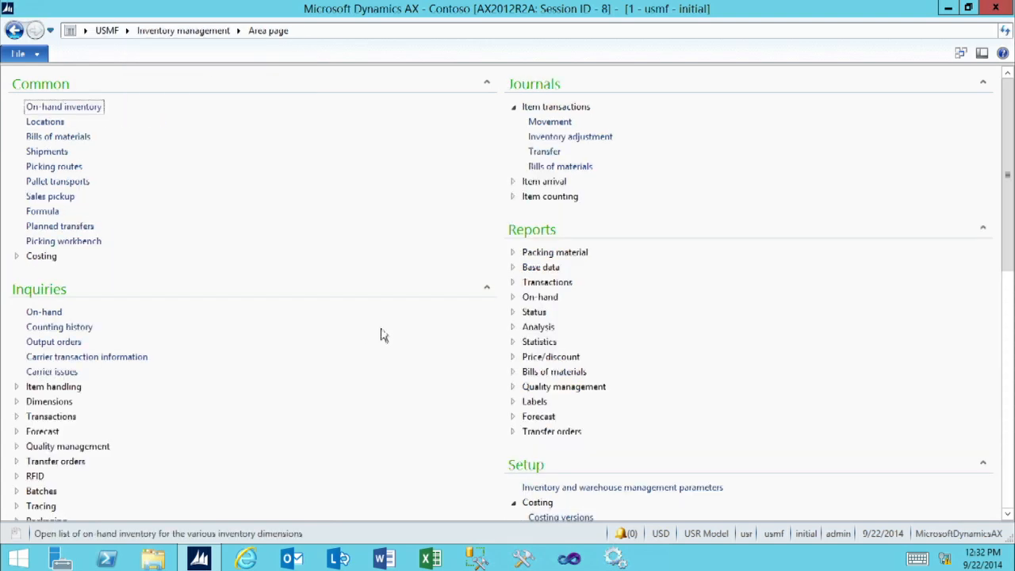
pyautogui.scroll(-10, 421, 371)
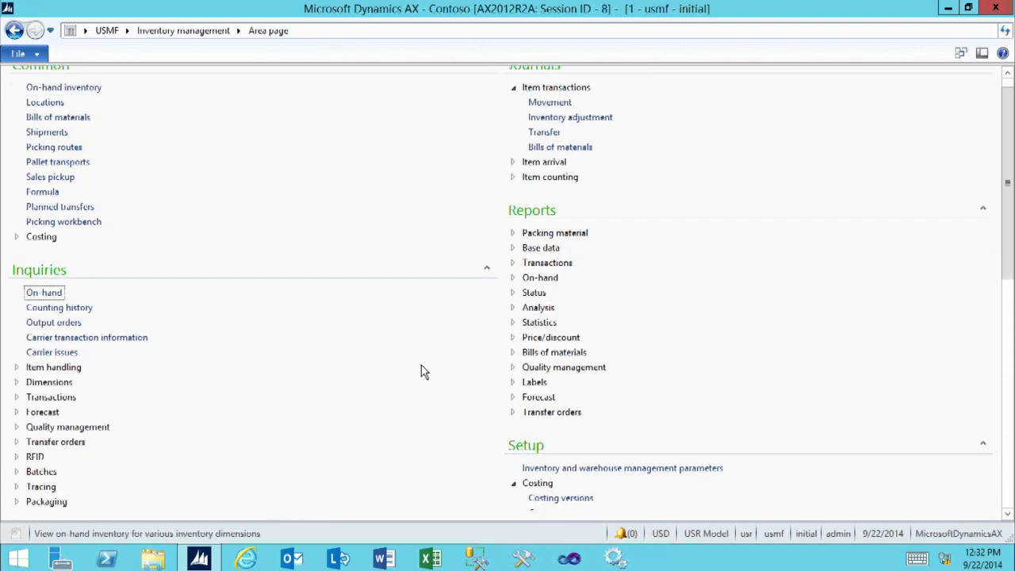
pyautogui.scroll(-2, 421, 389)
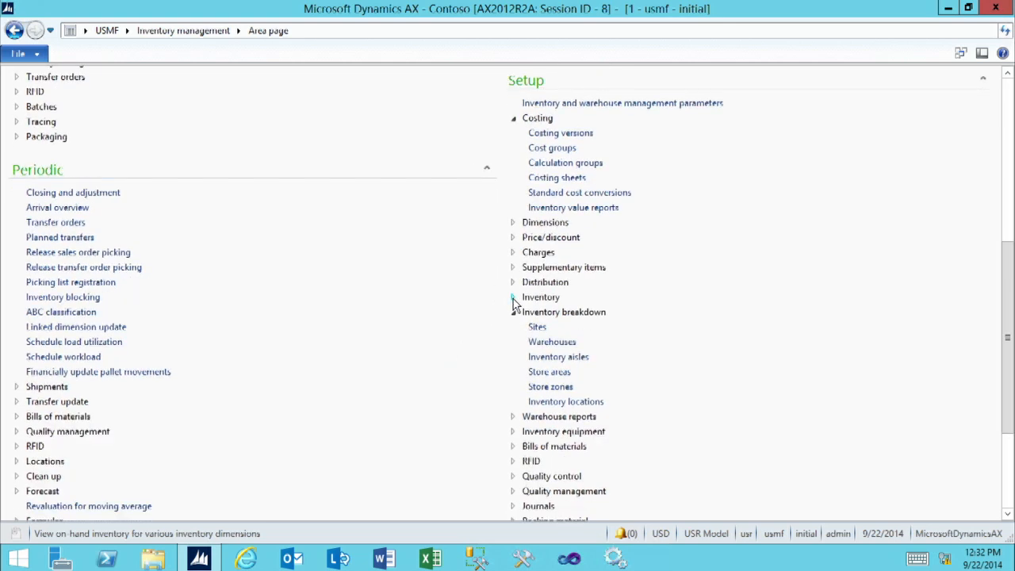
pyautogui.click(513, 298)
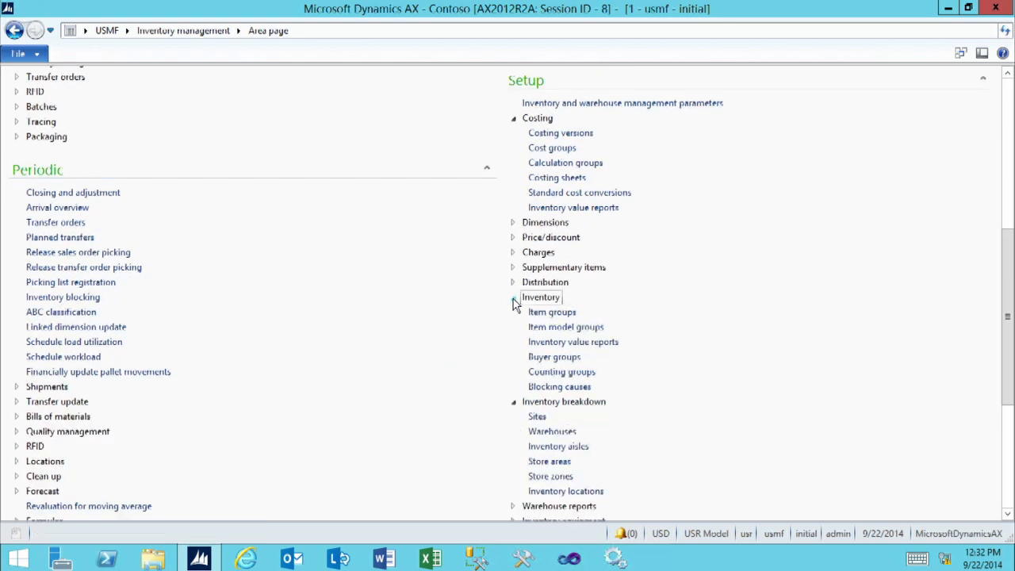
pyautogui.click(553, 313)
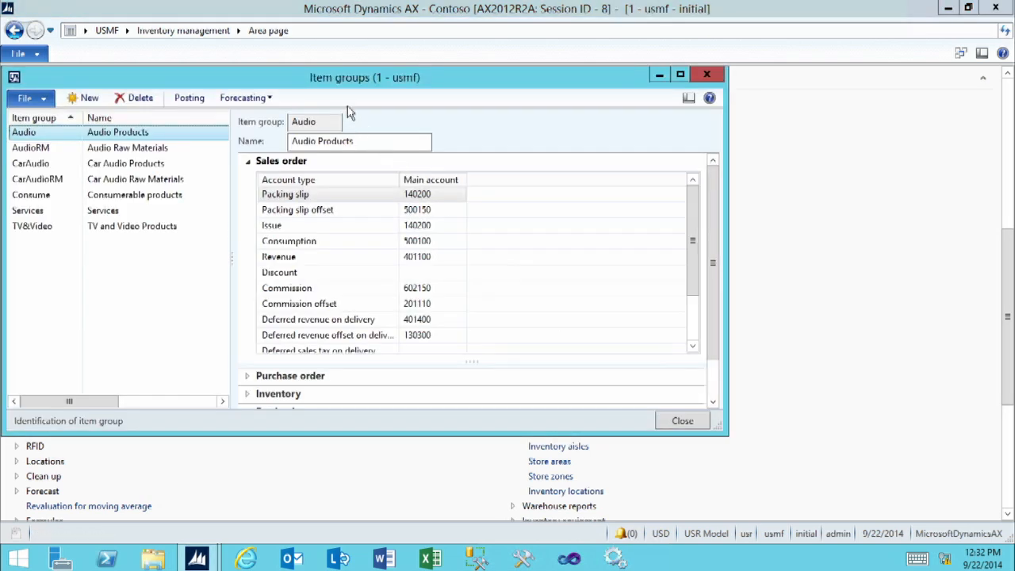
pyautogui.click(681, 75)
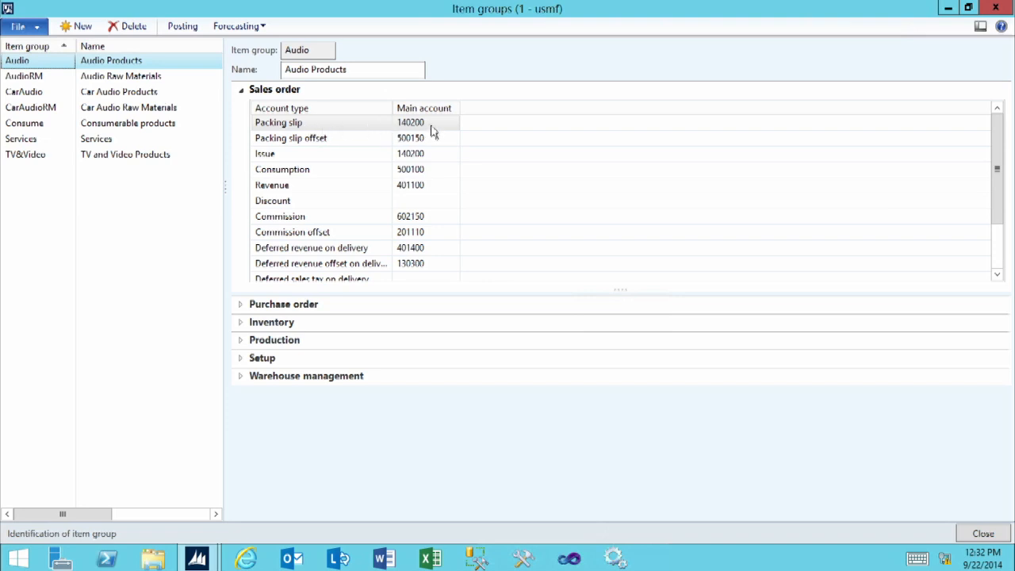
# Examine the Audio item group's sales order posting accounts, including packing slip, issue and consumption, and collapse the section.
pyautogui.moveTo(432, 129)
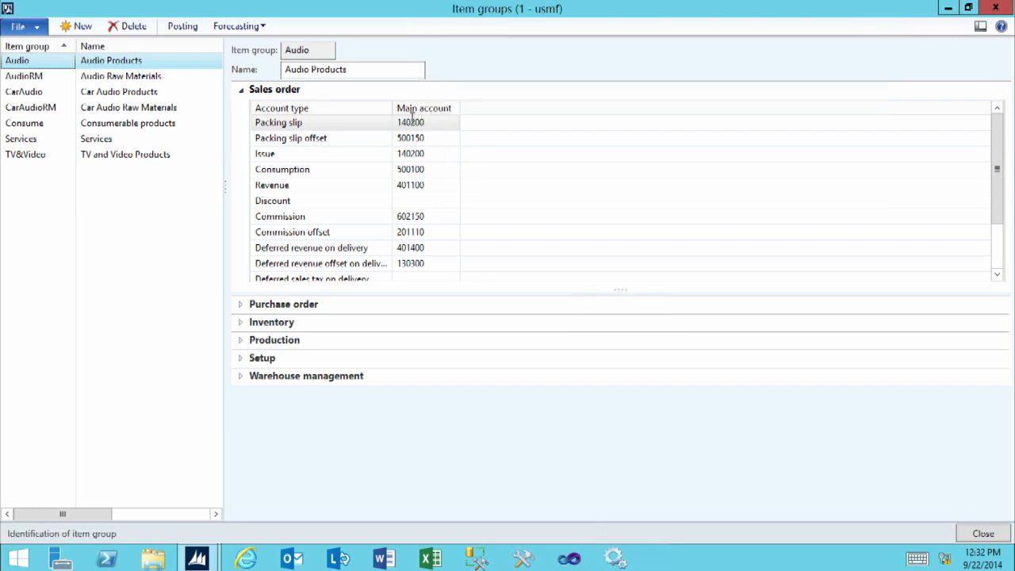
pyautogui.click(434, 155)
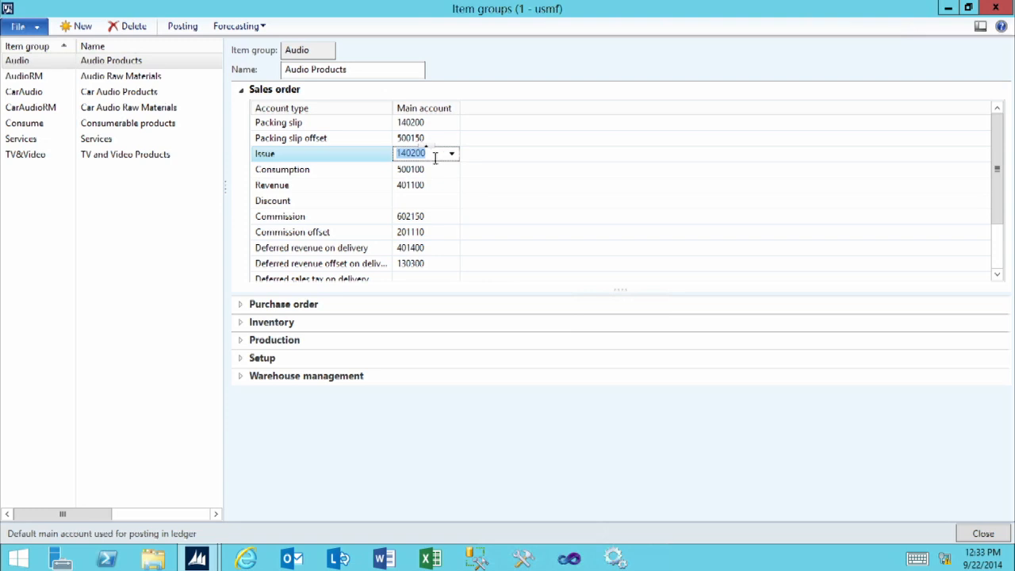
pyautogui.click(430, 169)
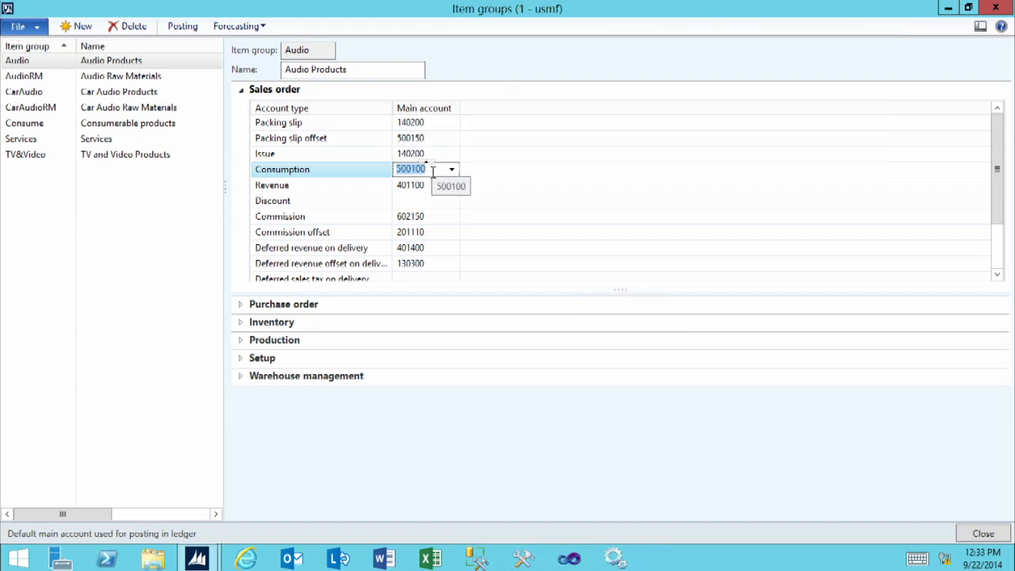
pyautogui.moveTo(435, 191)
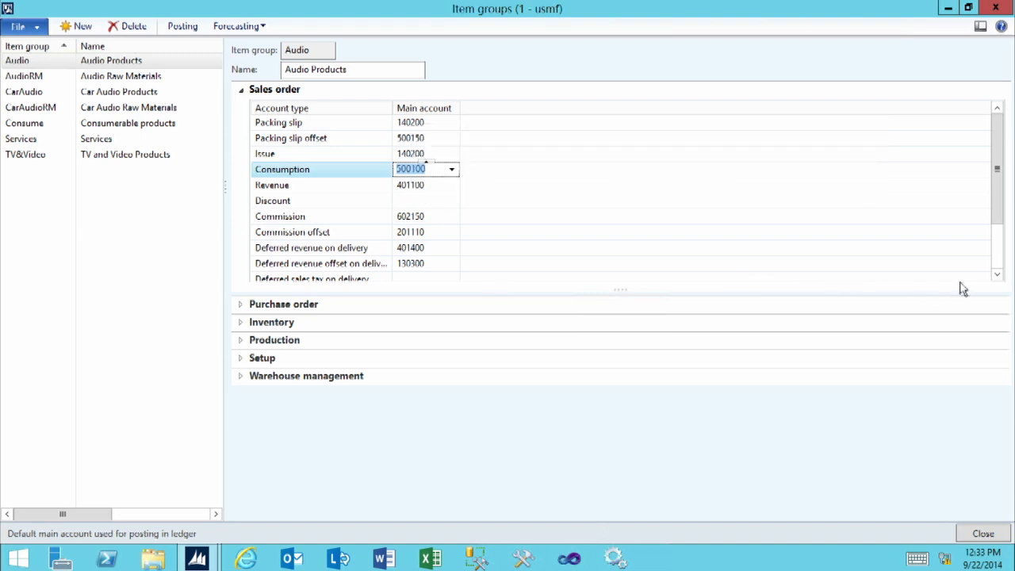
pyautogui.click(996, 278)
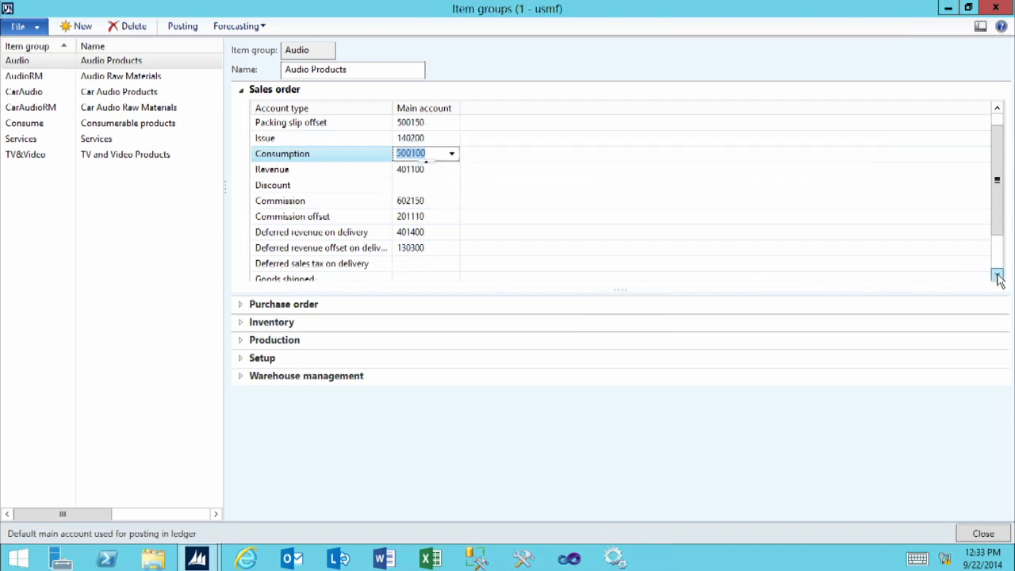
pyautogui.click(997, 278)
pyautogui.click(997, 276)
pyautogui.click(997, 277)
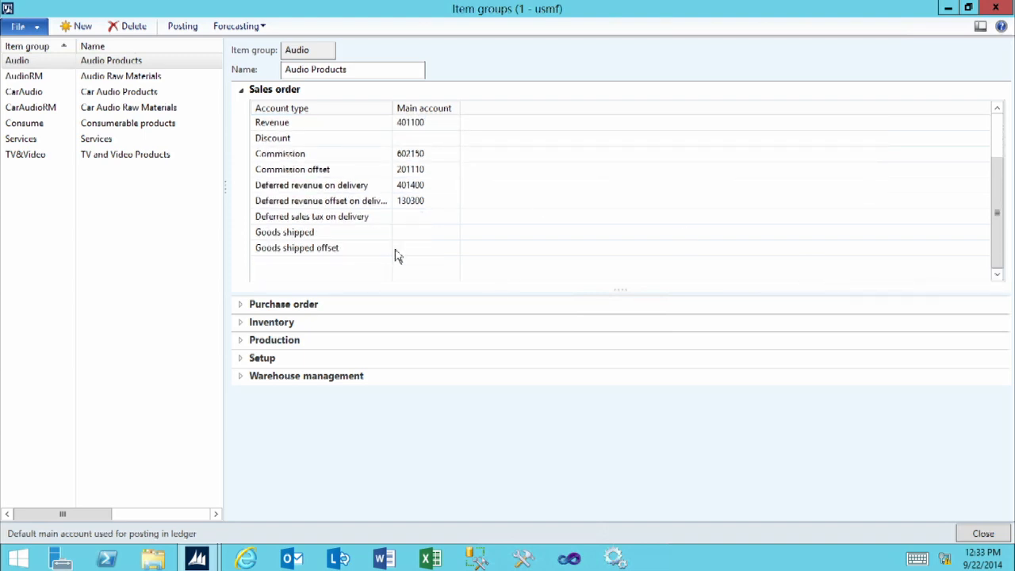
pyautogui.click(243, 94)
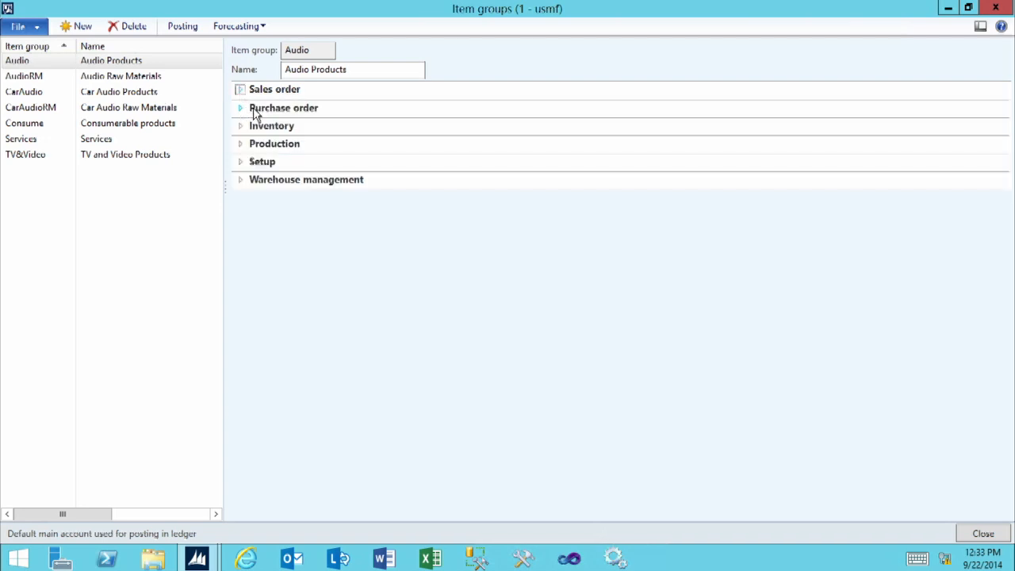
# Examine the Audio group's purchase order posting accounts, including product receipt and purchase inventory receipt, and collapse the section.
pyautogui.click(255, 111)
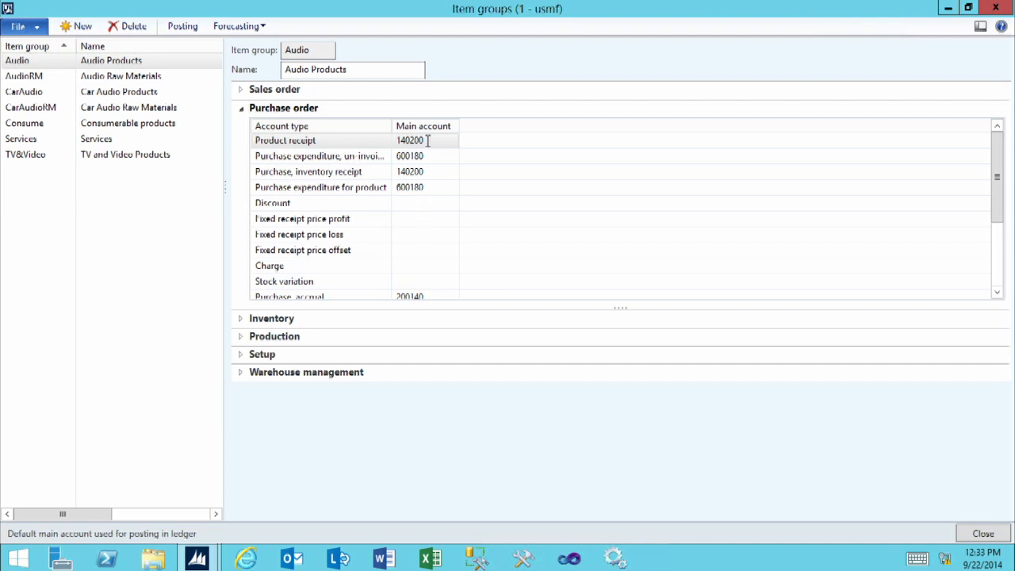
pyautogui.moveTo(427, 147)
pyautogui.click(434, 172)
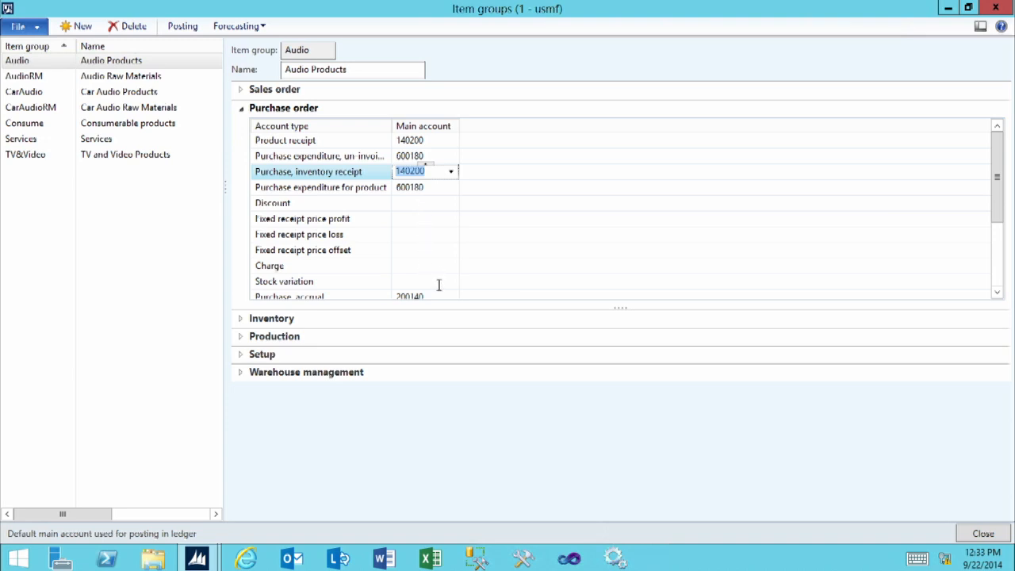
pyautogui.moveTo(431, 288)
pyautogui.click(242, 110)
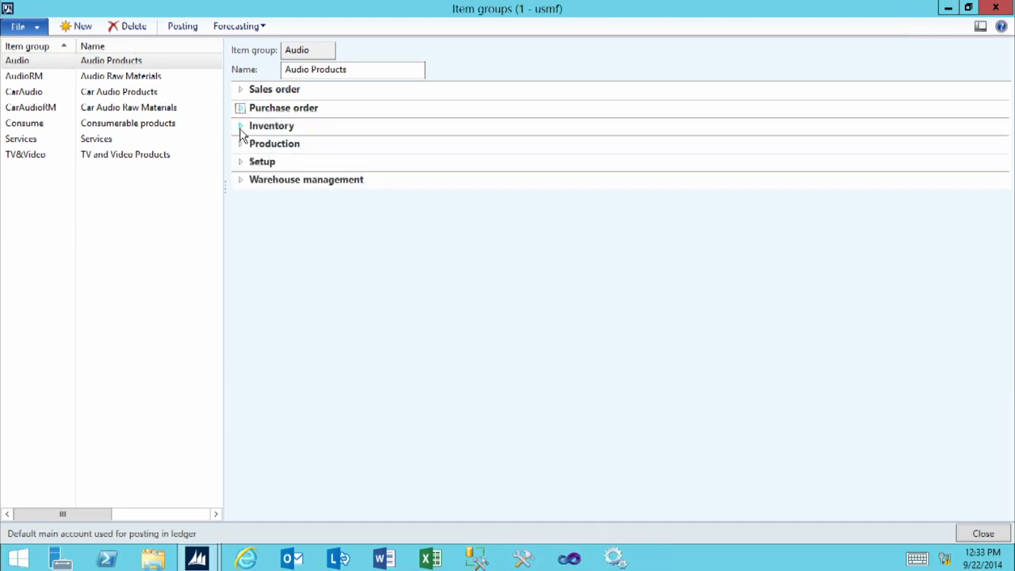
# Examine the Audio group's inventory posting accounts for issue, receipt and loss.
pyautogui.click(242, 127)
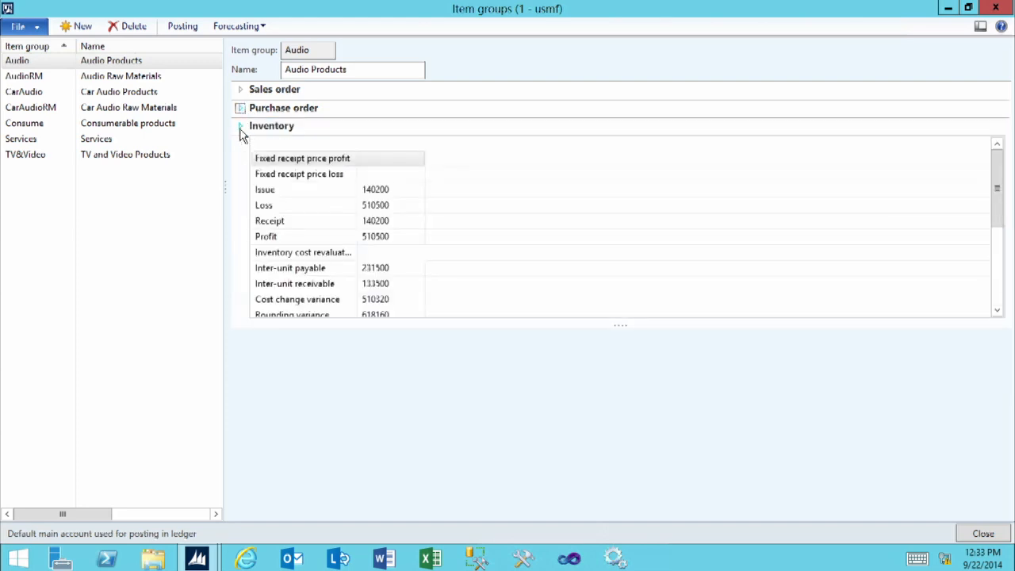
pyautogui.click(396, 191)
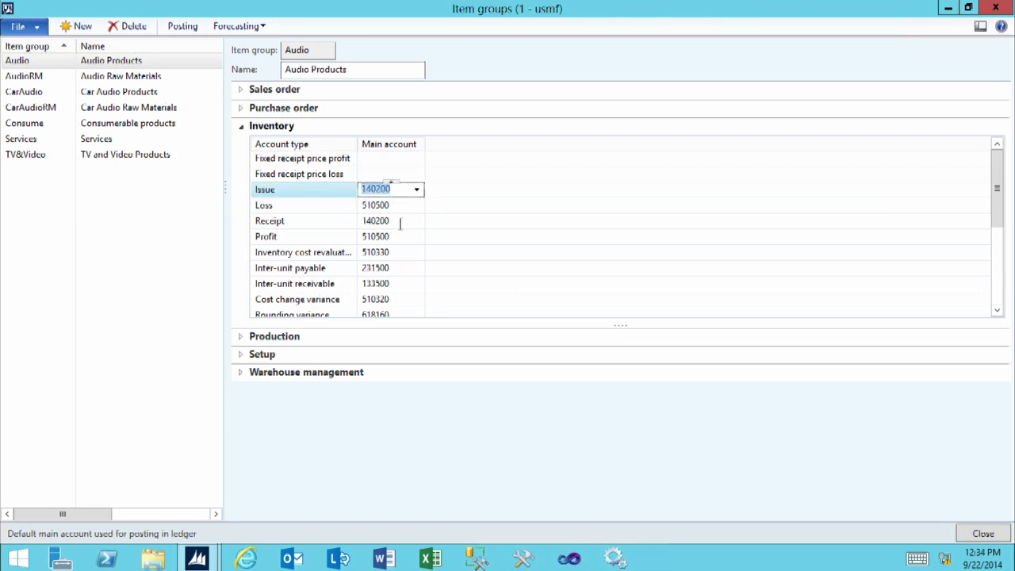
pyautogui.click(400, 223)
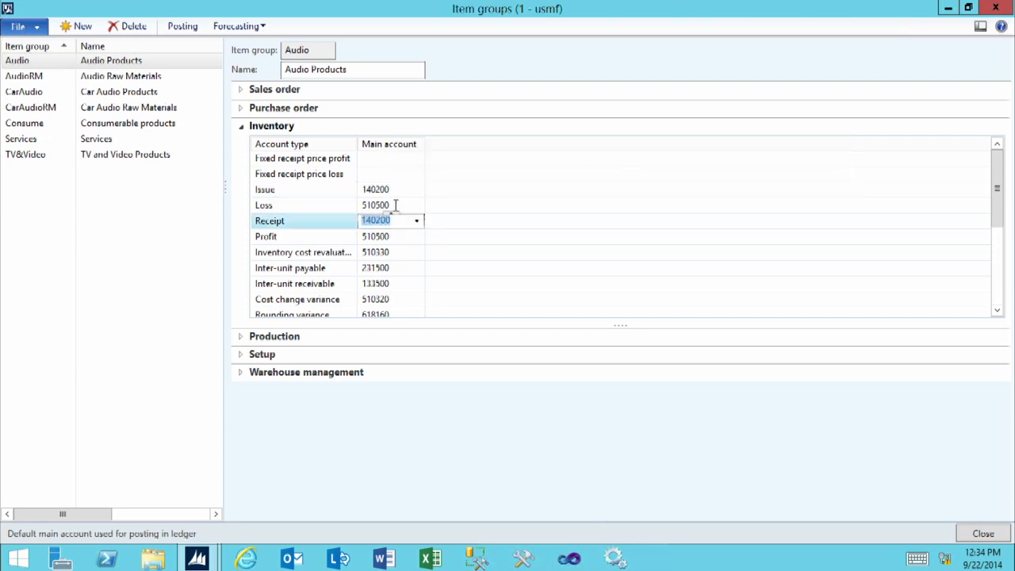
pyautogui.click(395, 205)
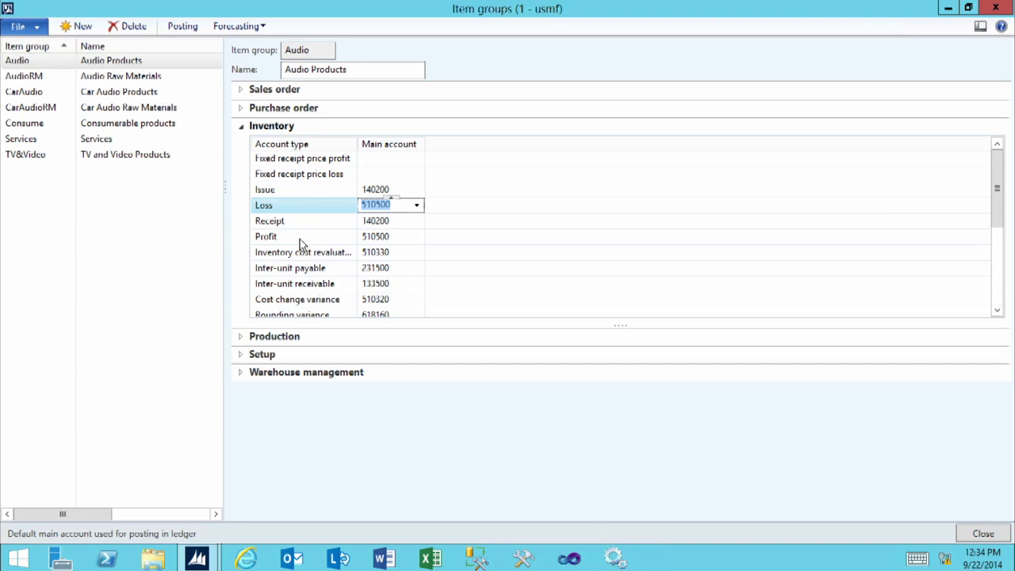
# Examine the Audio group's production posting accounts, from picking list and report-as-finished entries down to the production variances.
pyautogui.click(273, 336)
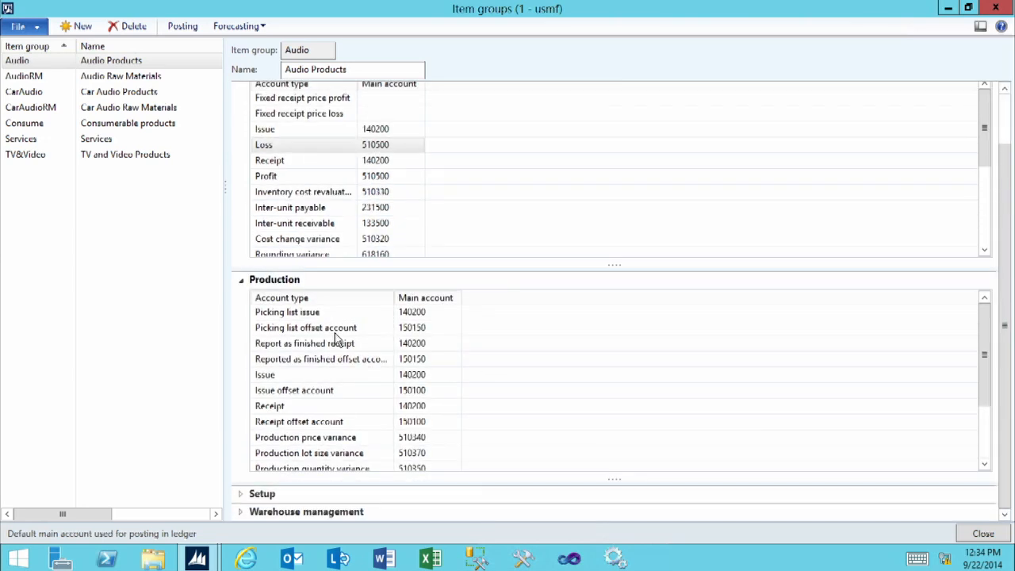
pyautogui.moveTo(430, 318)
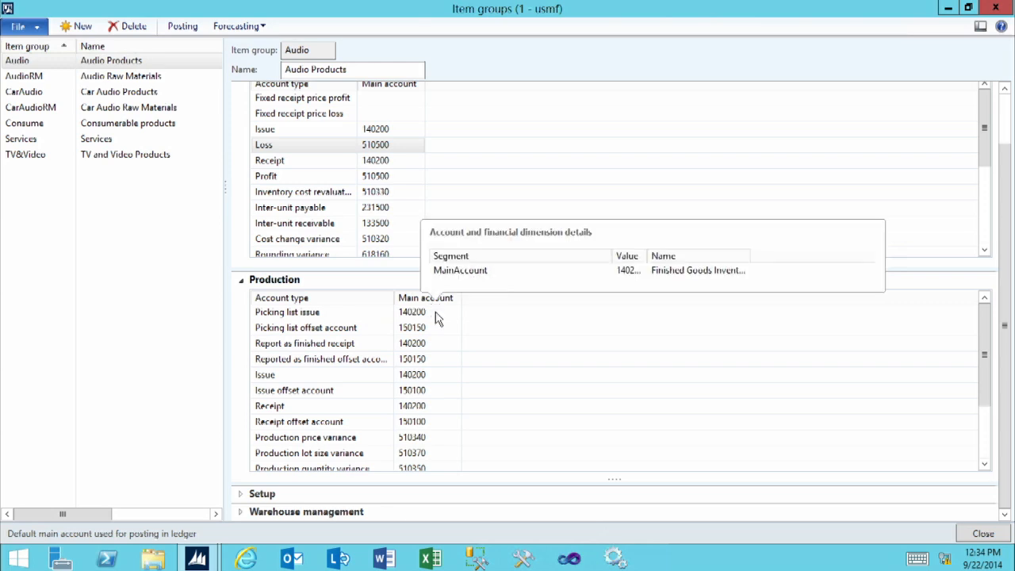
pyautogui.click(442, 350)
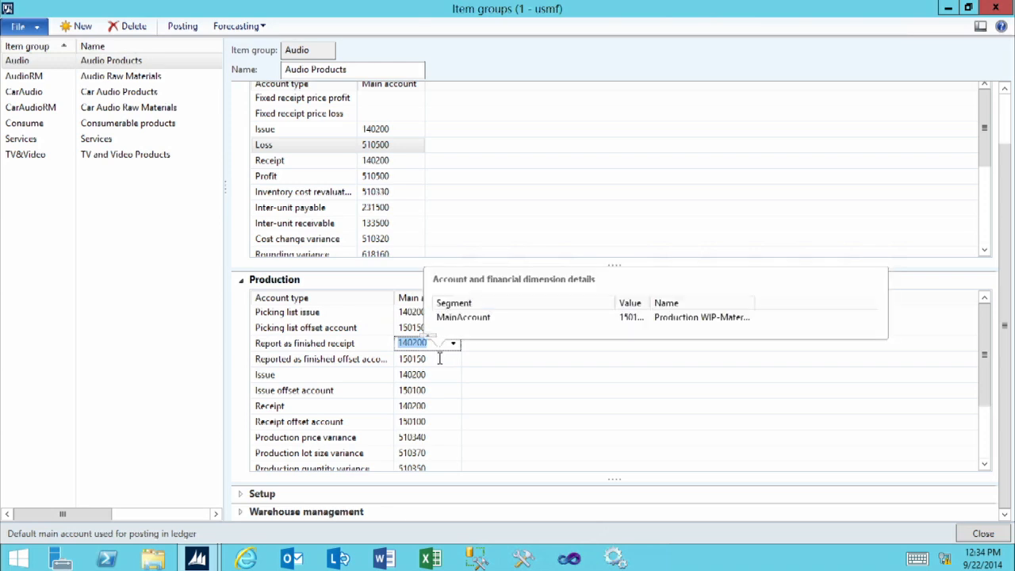
pyautogui.click(439, 359)
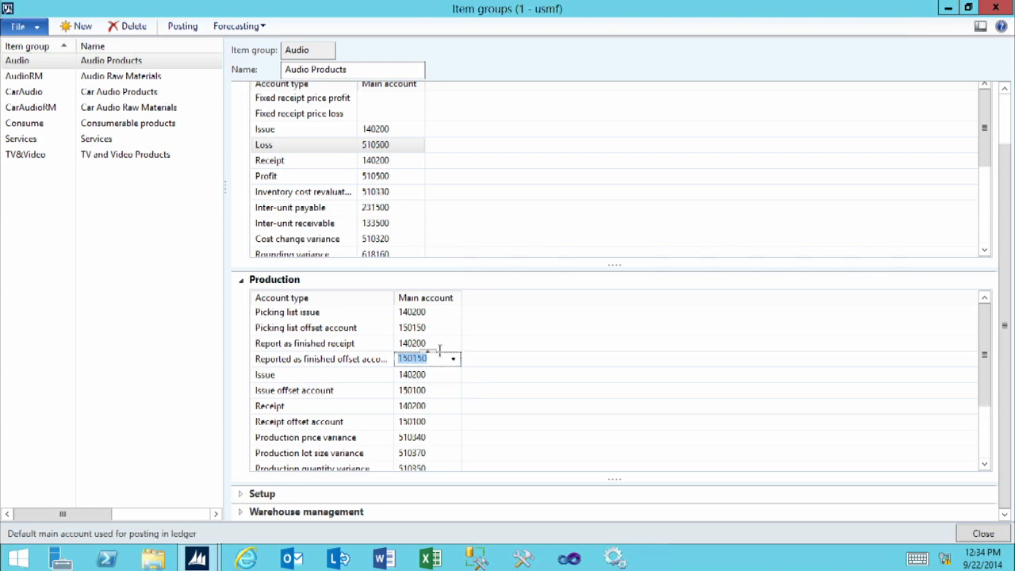
pyautogui.click(436, 375)
pyautogui.click(986, 465)
pyautogui.click(986, 466)
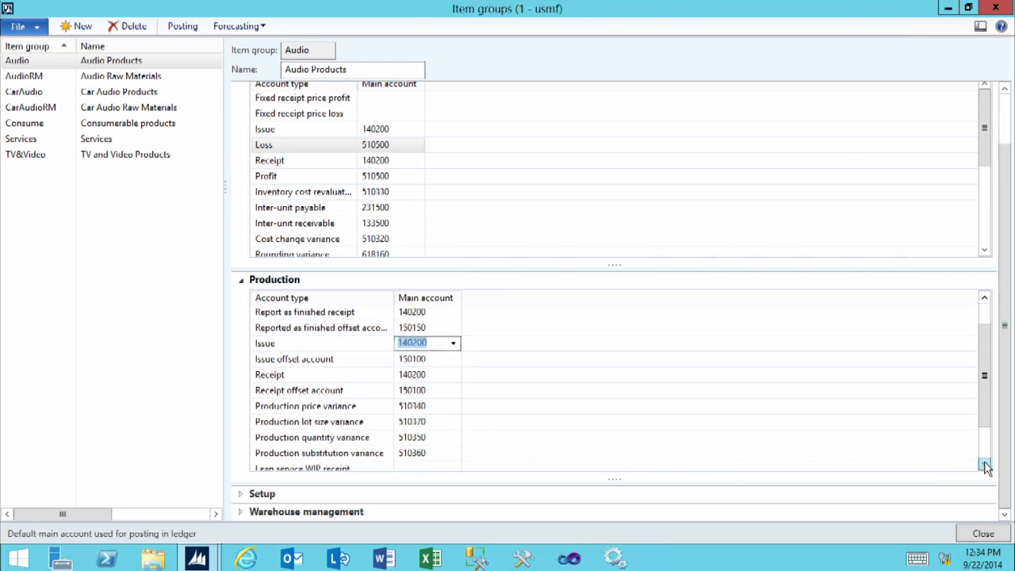
pyautogui.click(986, 466)
pyautogui.click(986, 466)
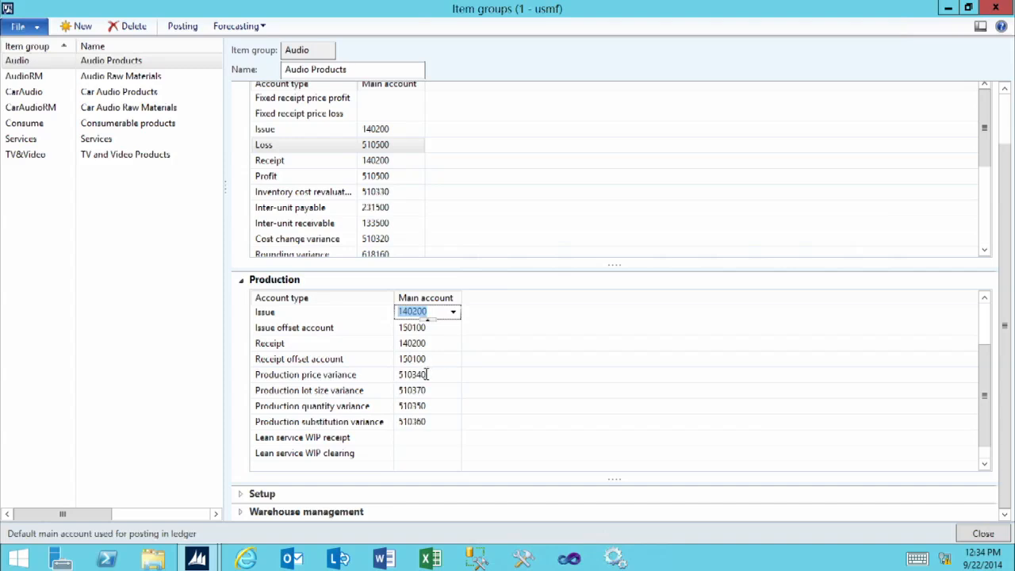
pyautogui.moveTo(429, 367)
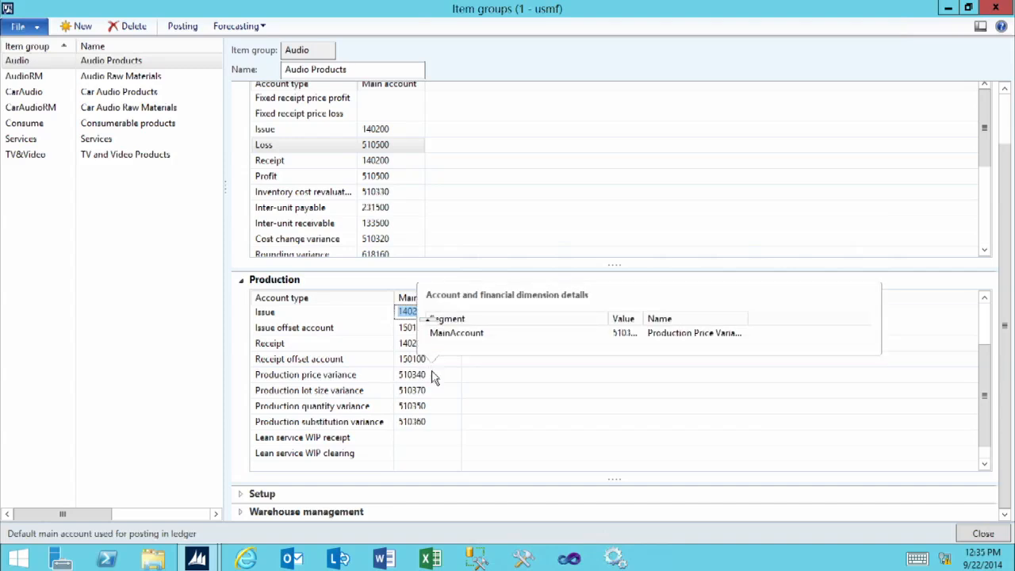
# Create a new item group with the ID Shirts and the name Shirts.
pyautogui.click(79, 23)
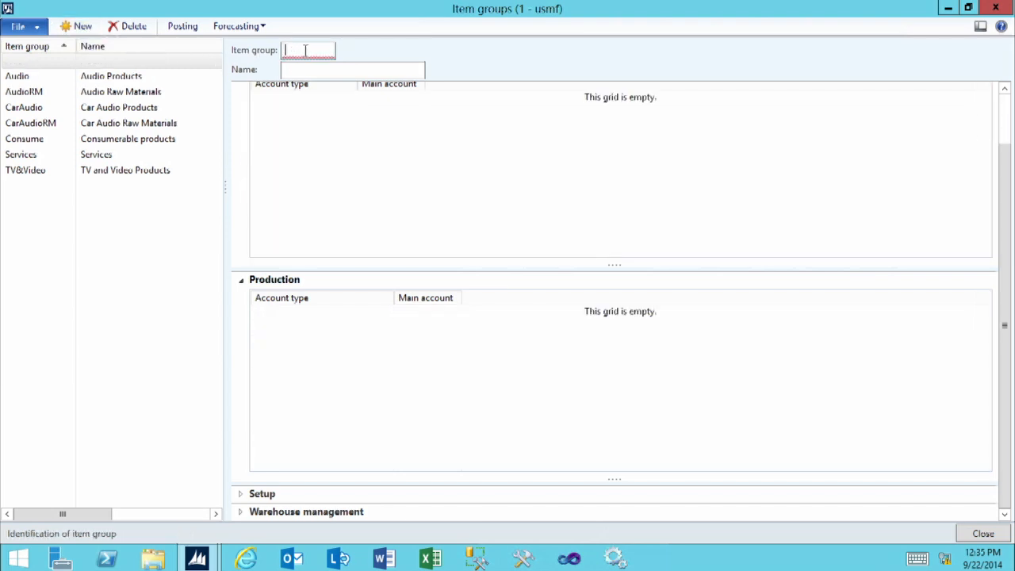
pyautogui.write('Shirts')
pyautogui.press('Tab')
pyautogui.write('Shirts')
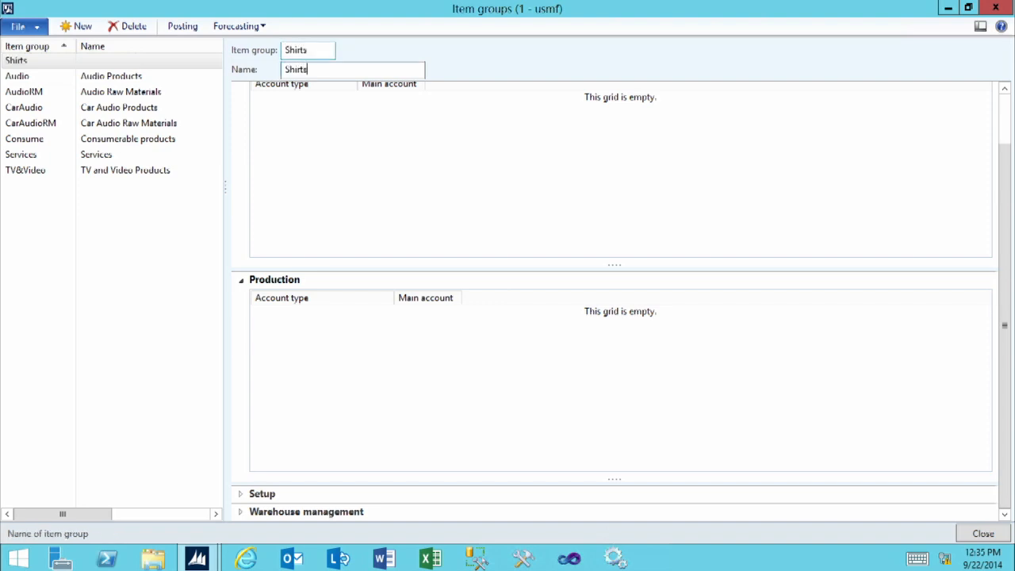
pyautogui.press('Tab')
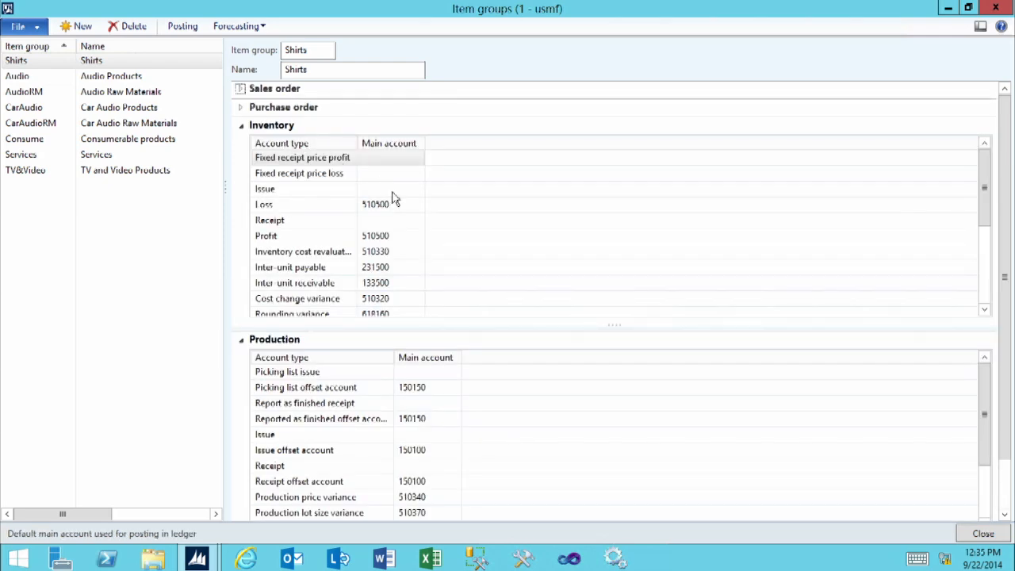
# Check the Shirts group's inventory issue account and its purchase inventory receipt posting setup, and close the posting and item group forms.
pyautogui.click(393, 191)
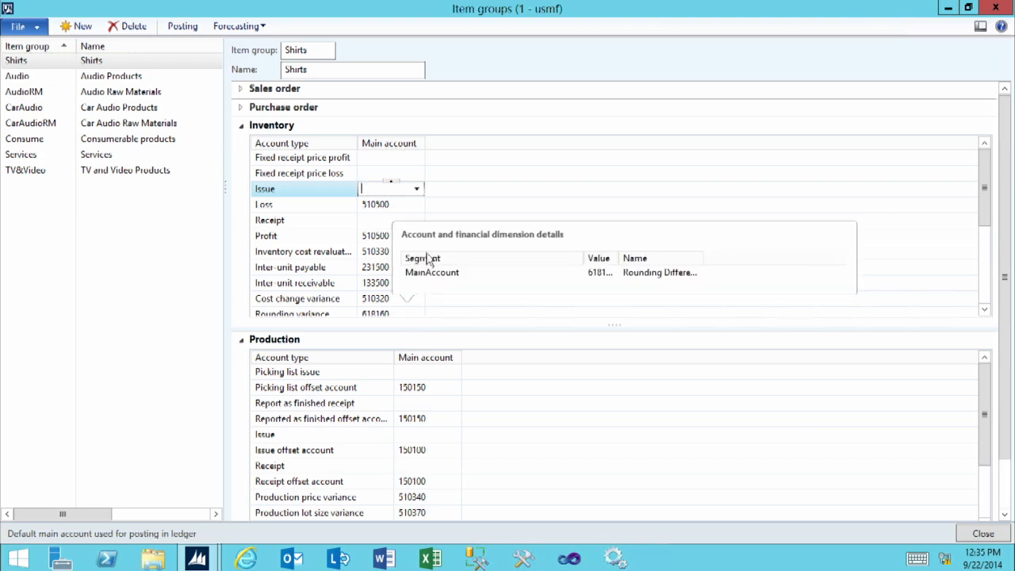
pyautogui.click(181, 28)
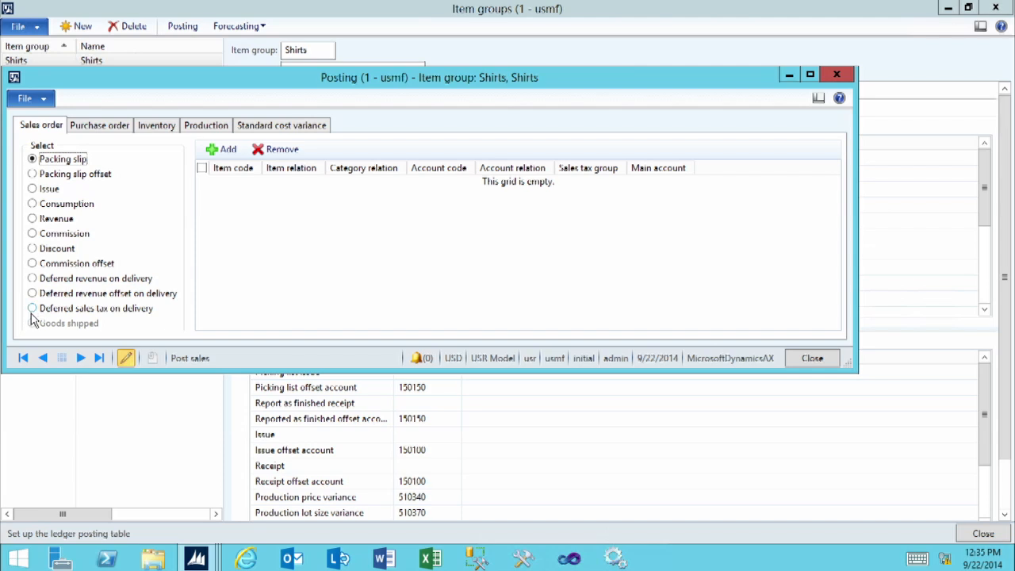
pyautogui.click(101, 127)
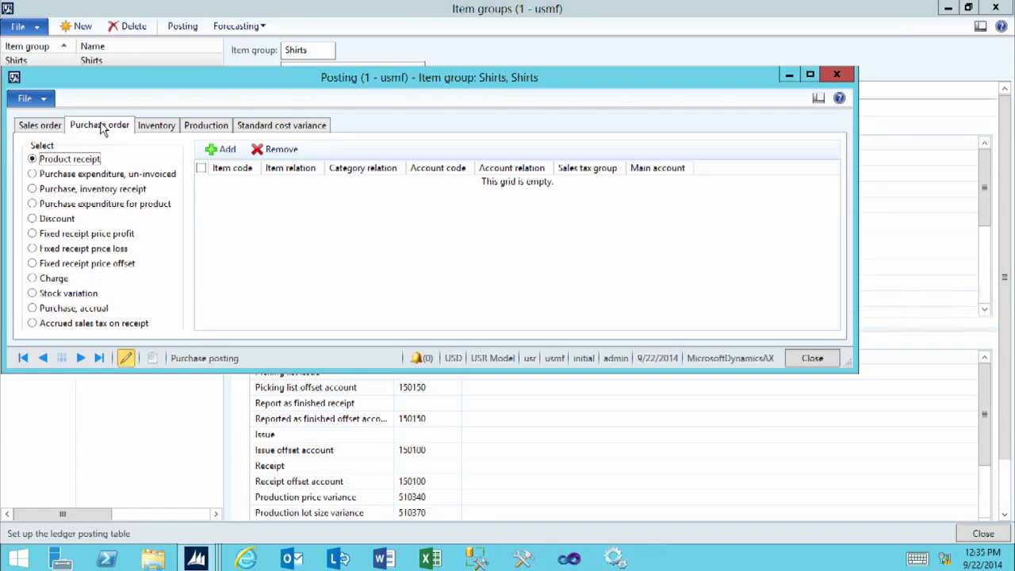
pyautogui.click(33, 189)
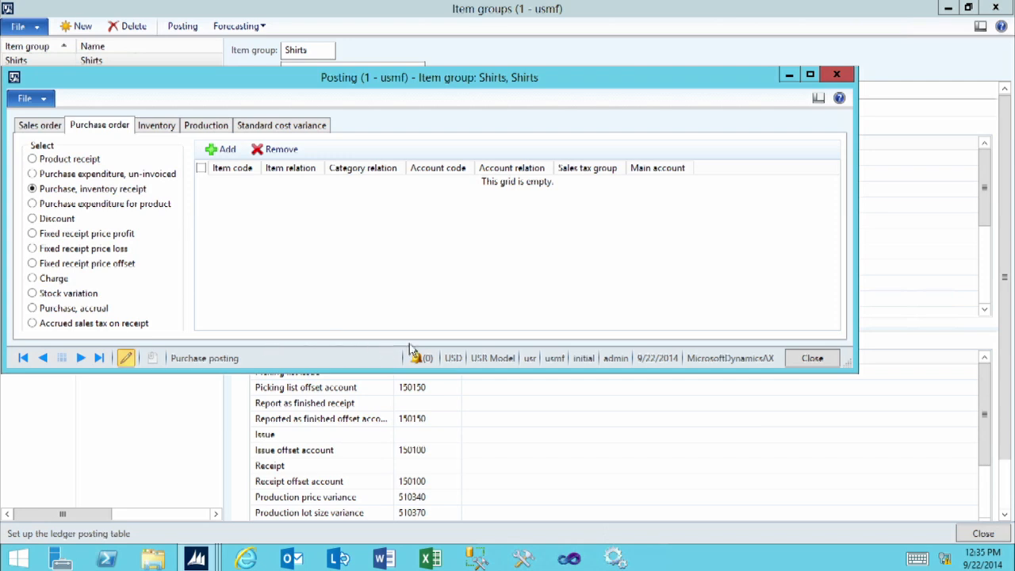
pyautogui.click(830, 358)
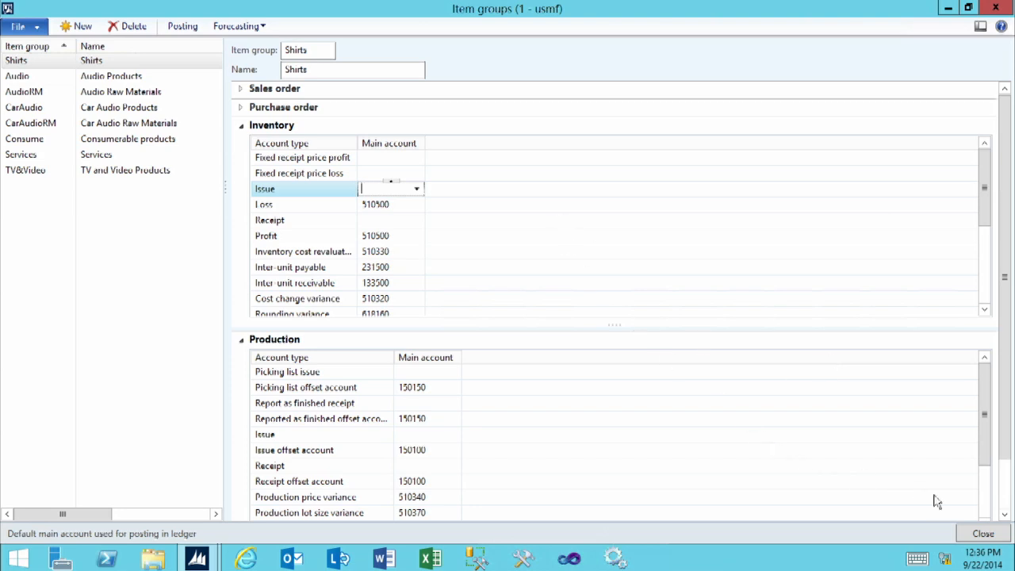
pyautogui.click(983, 534)
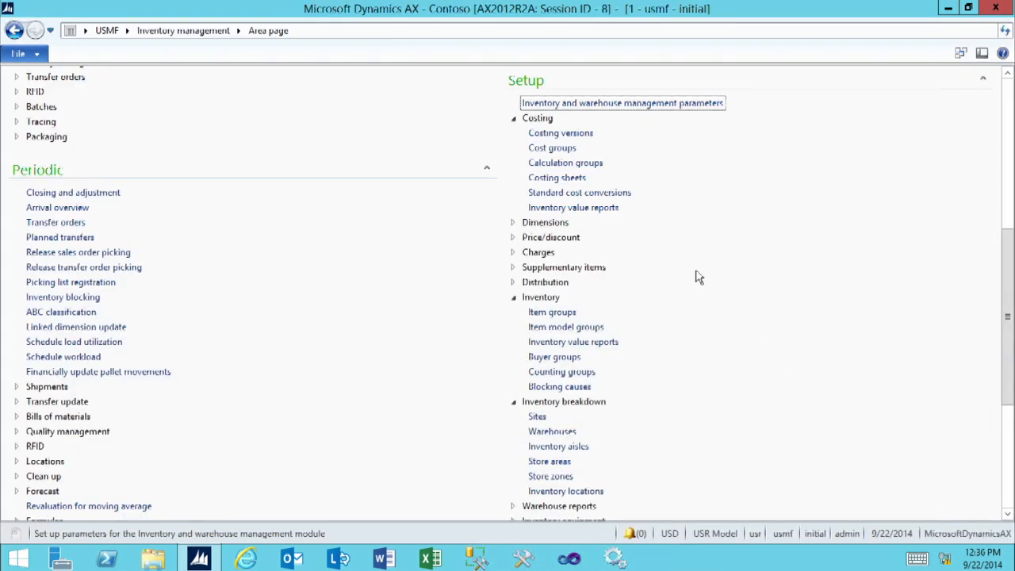